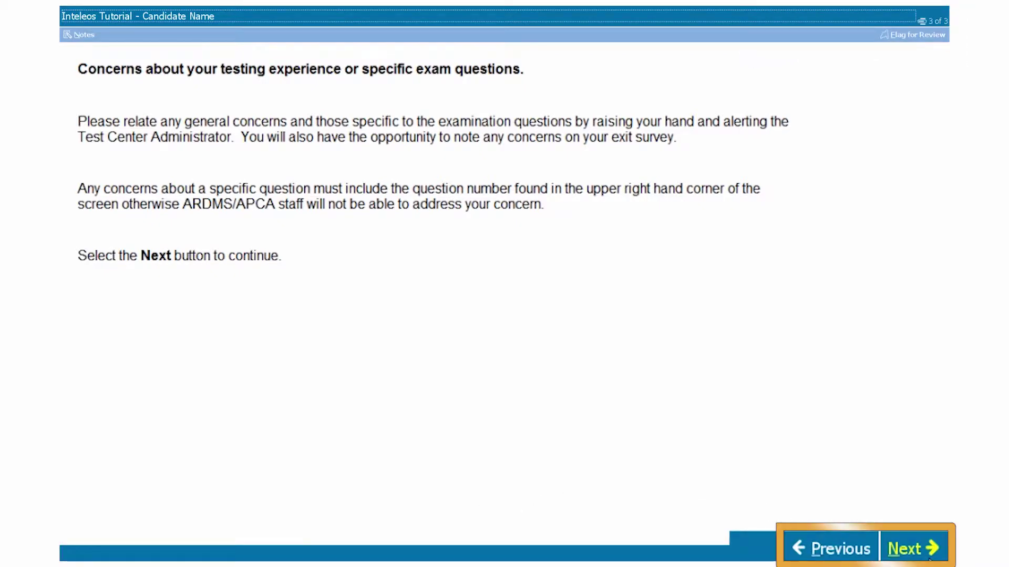
Continue past the testing-concerns page to sample question 1 of 2
left_click(929, 559)
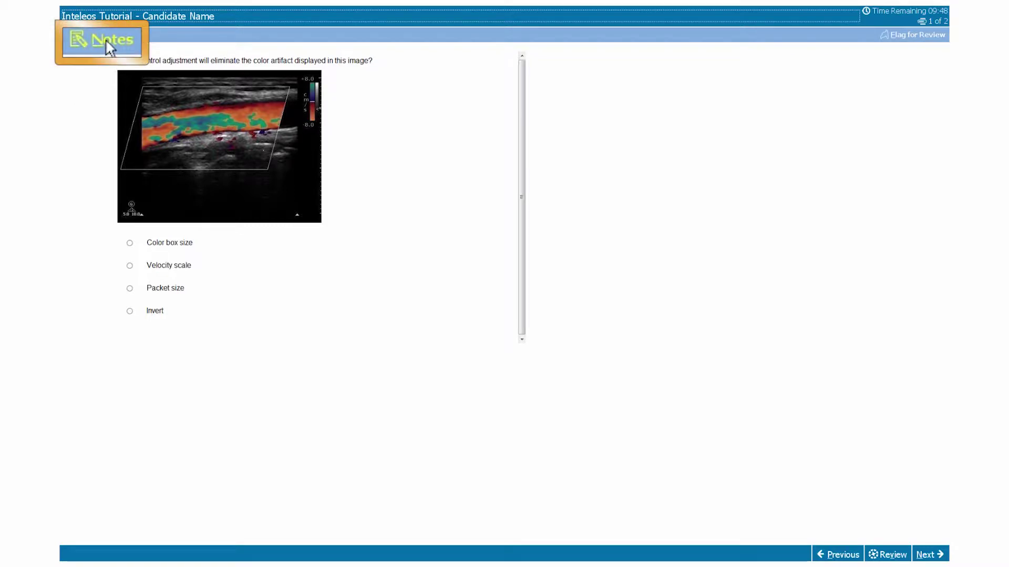
Open an empty, private Notes window beside question 1
left_click(108, 43)
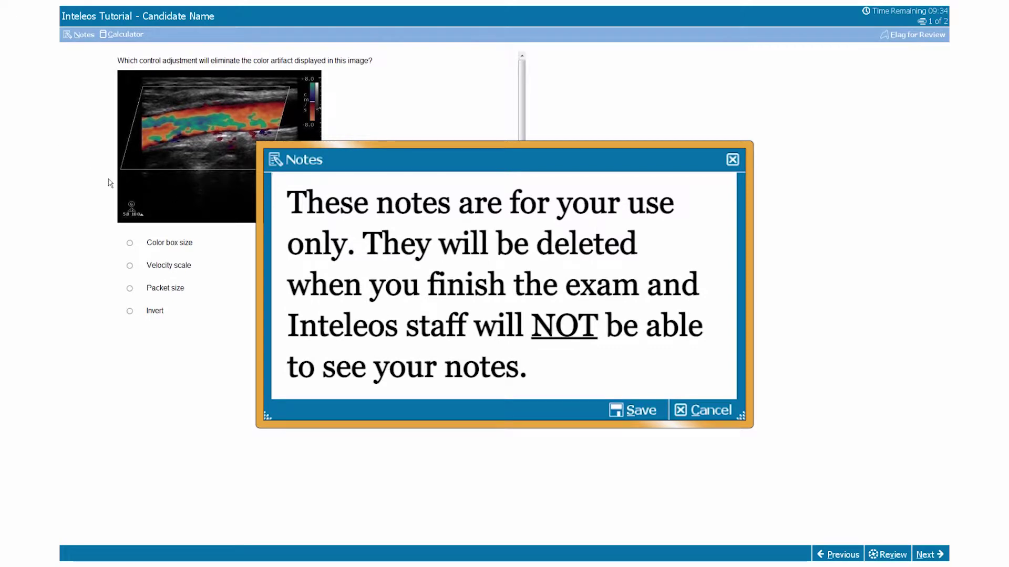
Save the notes, then switch the calculator from Scientific to Standard mode and close it
left_click(641, 410)
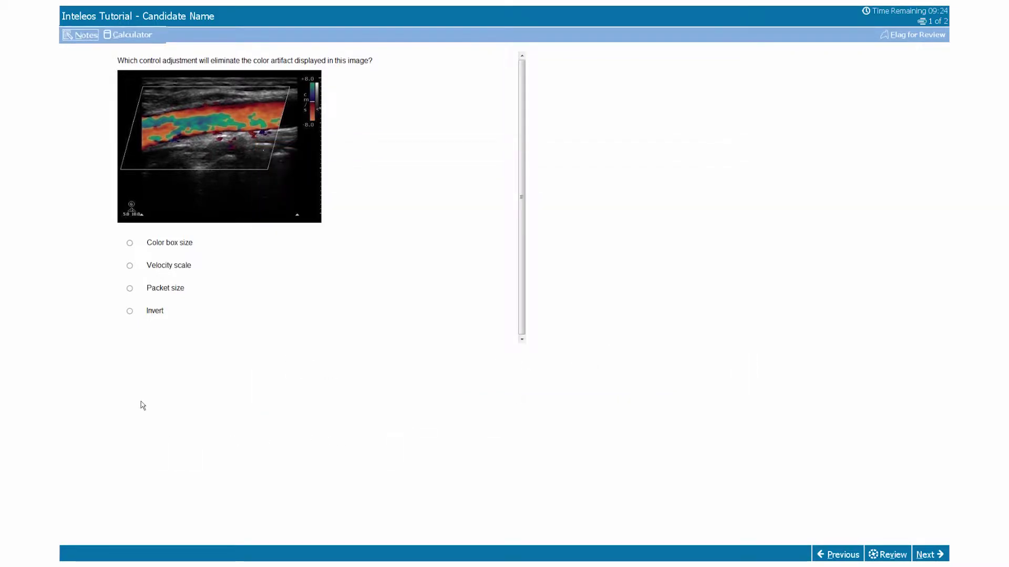
left_click(170, 36)
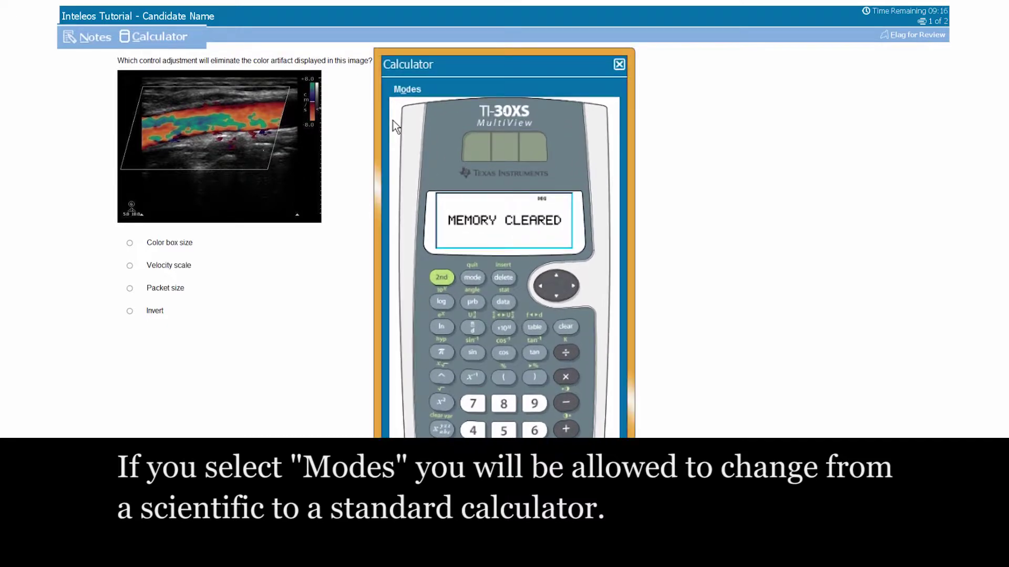
left_click(403, 94)
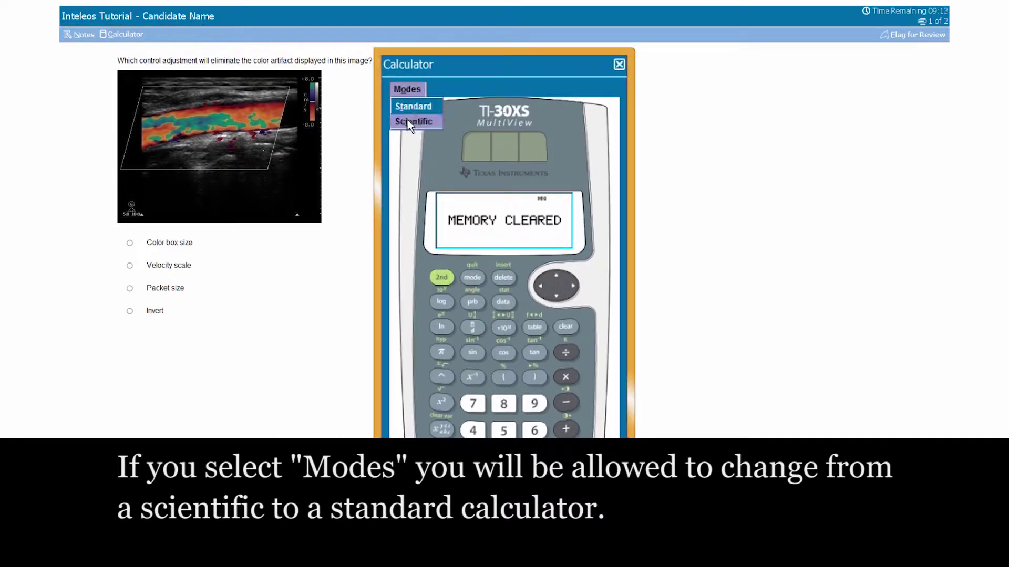
left_click(408, 120)
left_click(401, 97)
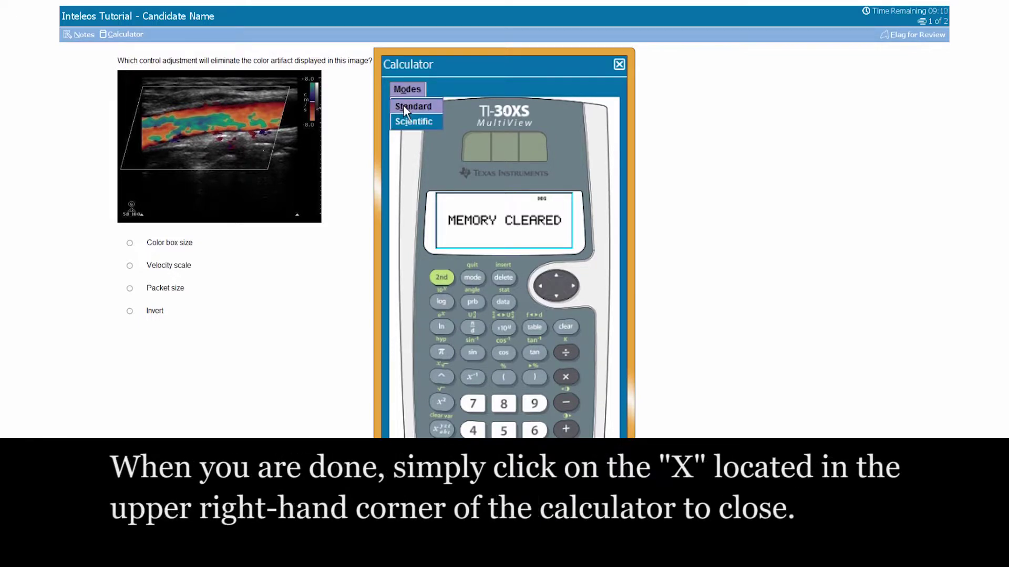
left_click(402, 105)
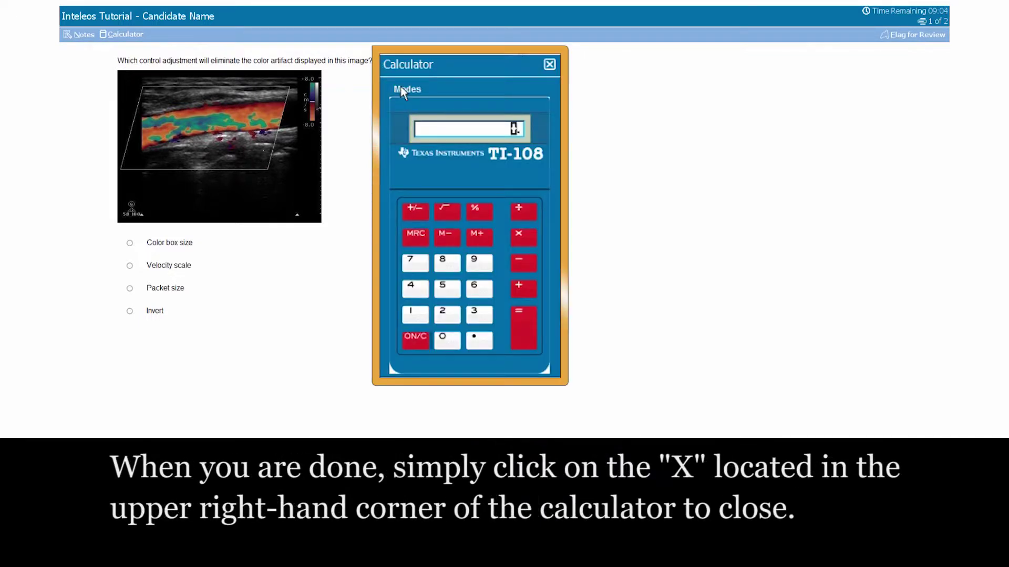
left_click(549, 64)
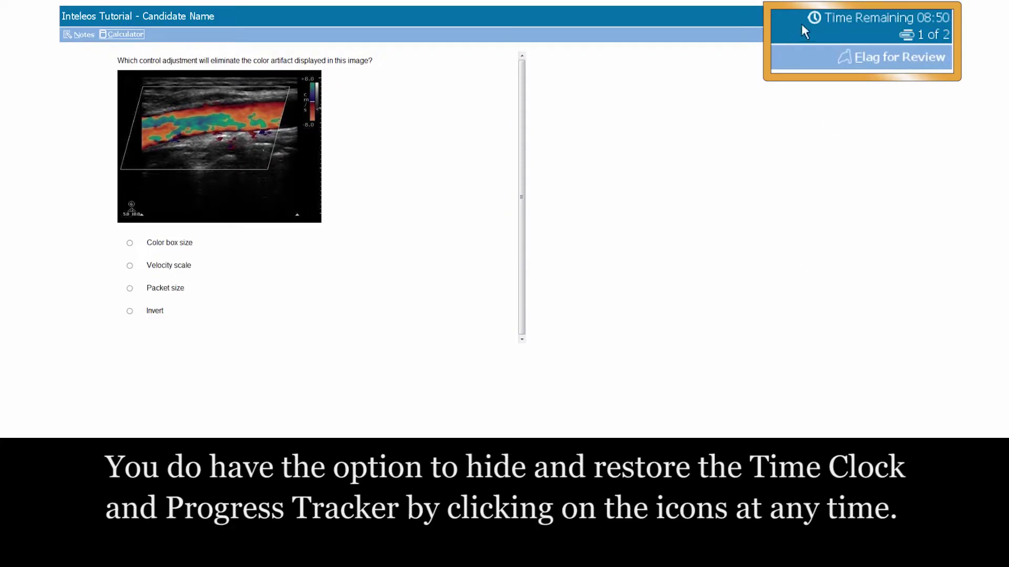
left_click(810, 21)
left_click(906, 35)
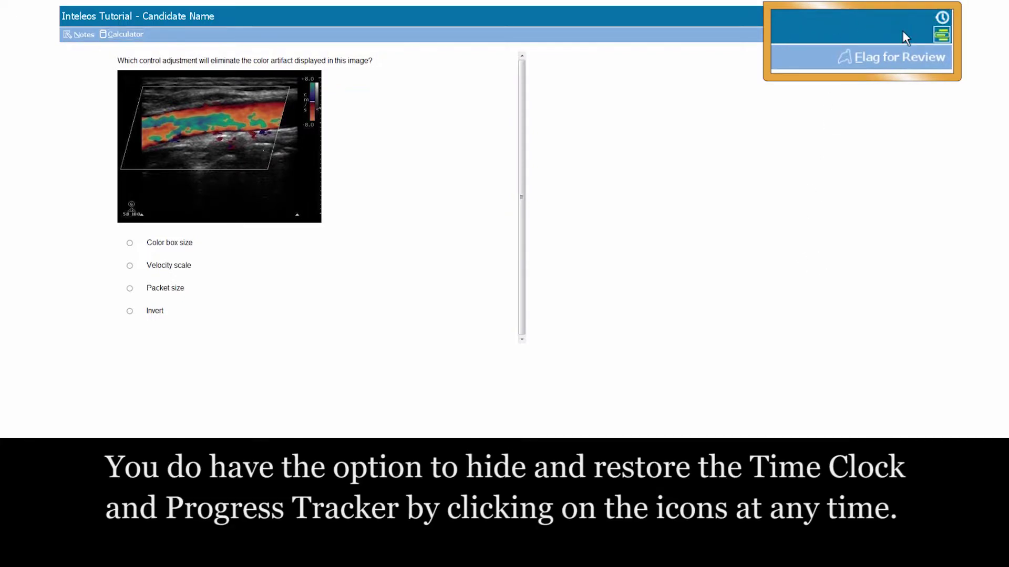
left_click(938, 35)
left_click(941, 18)
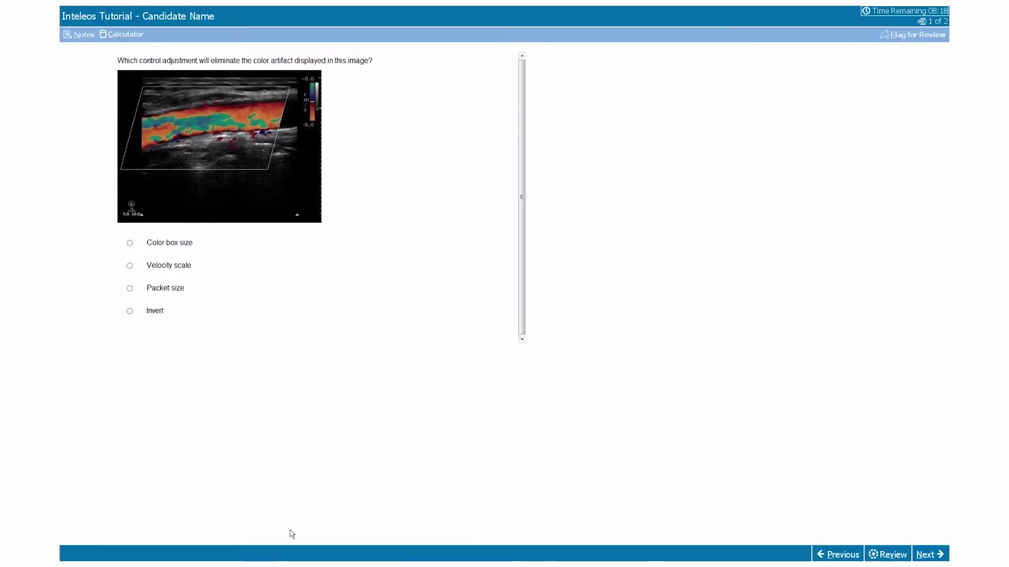
Answer question 1 with Velocity scale, after briefly trying Invert, Color box size and Packet size
left_click(310, 415)
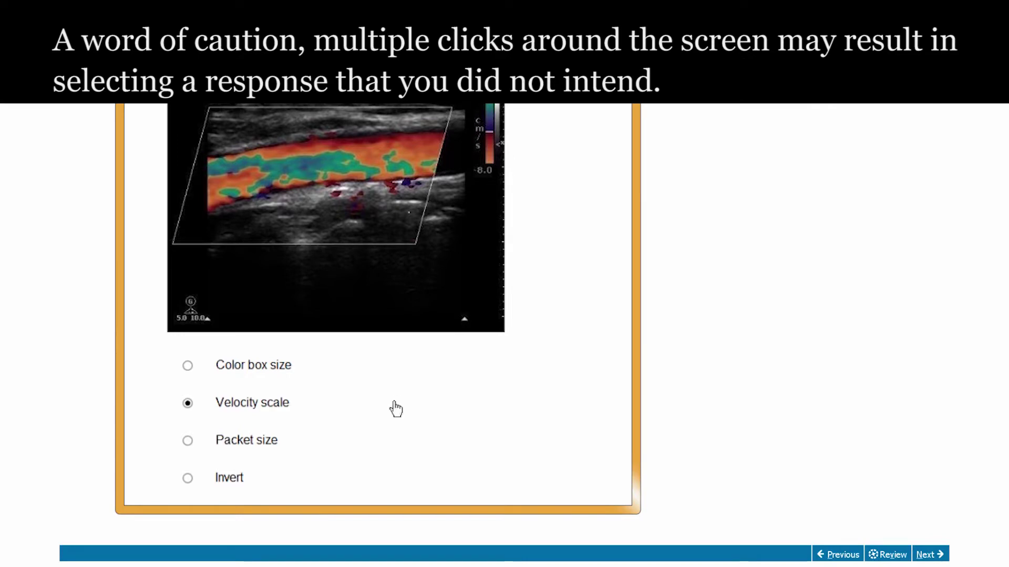
left_click(379, 478)
left_click(383, 411)
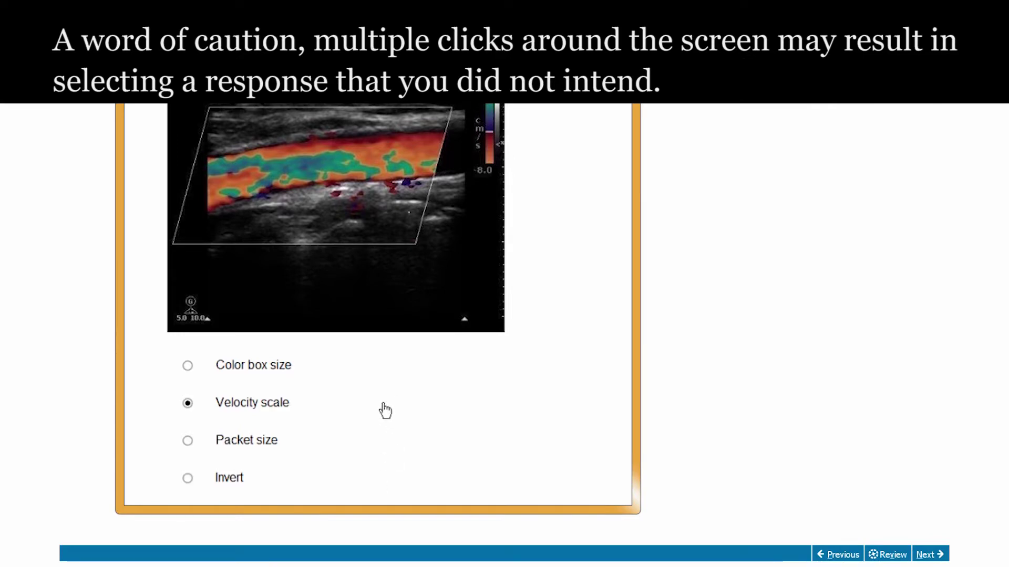
left_click(355, 376)
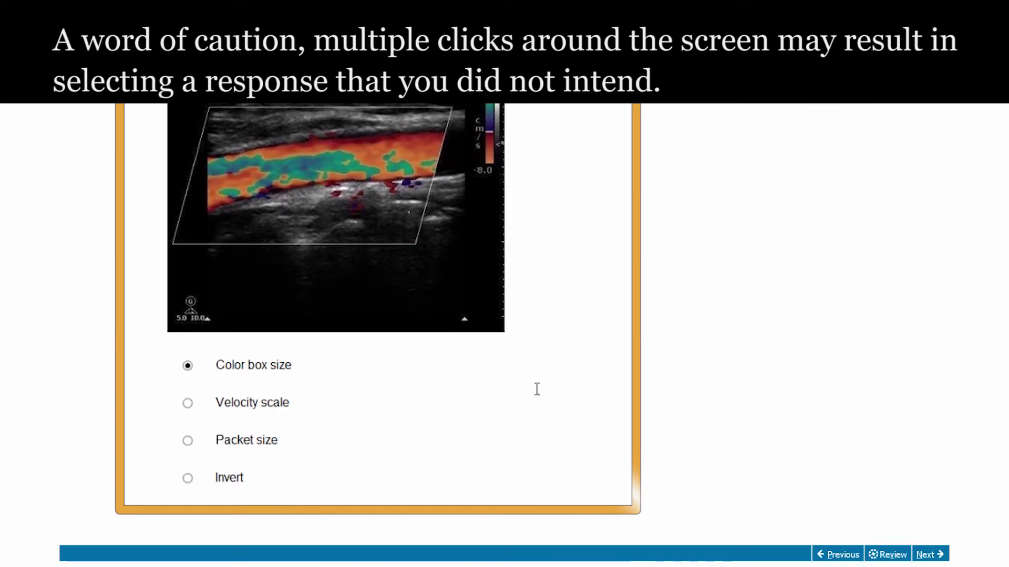
left_click(351, 445)
left_click(474, 406)
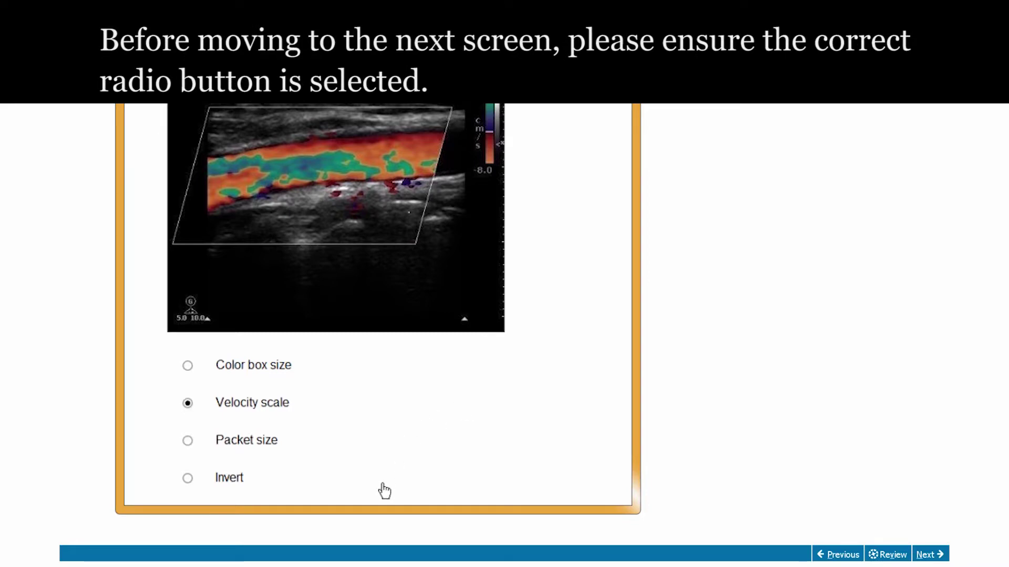
left_click(187, 406)
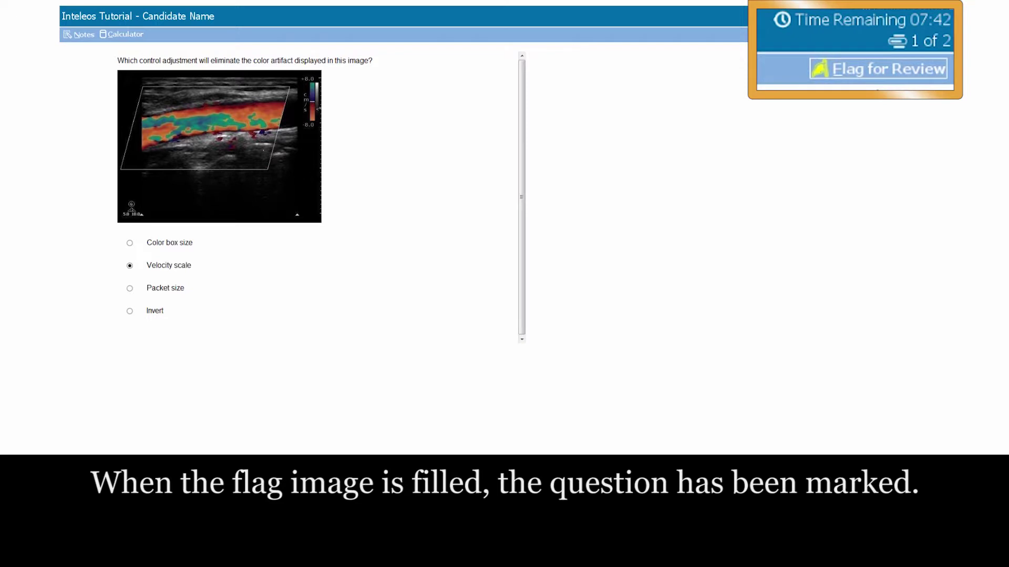
left_click(820, 71)
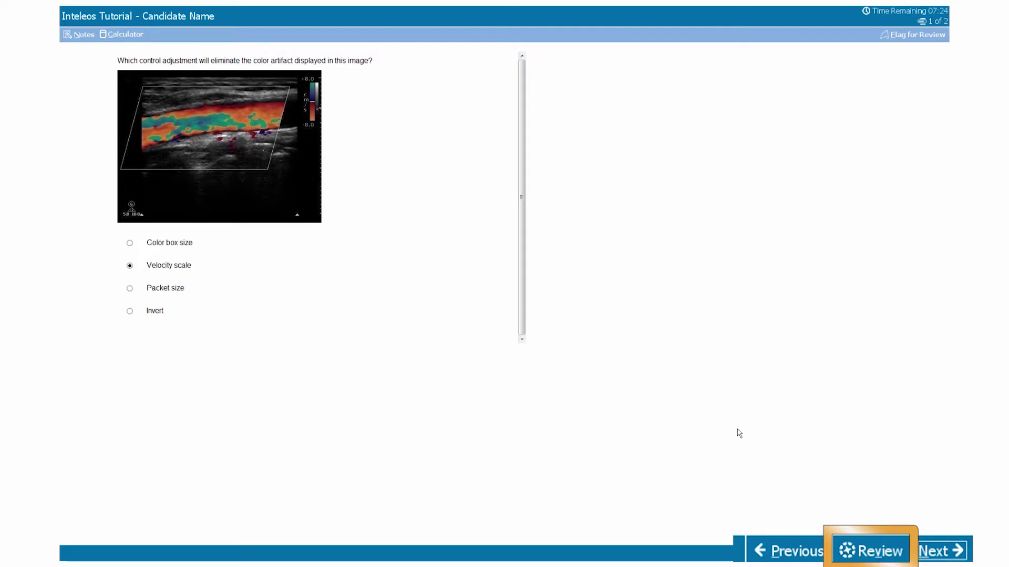
left_click(862, 549)
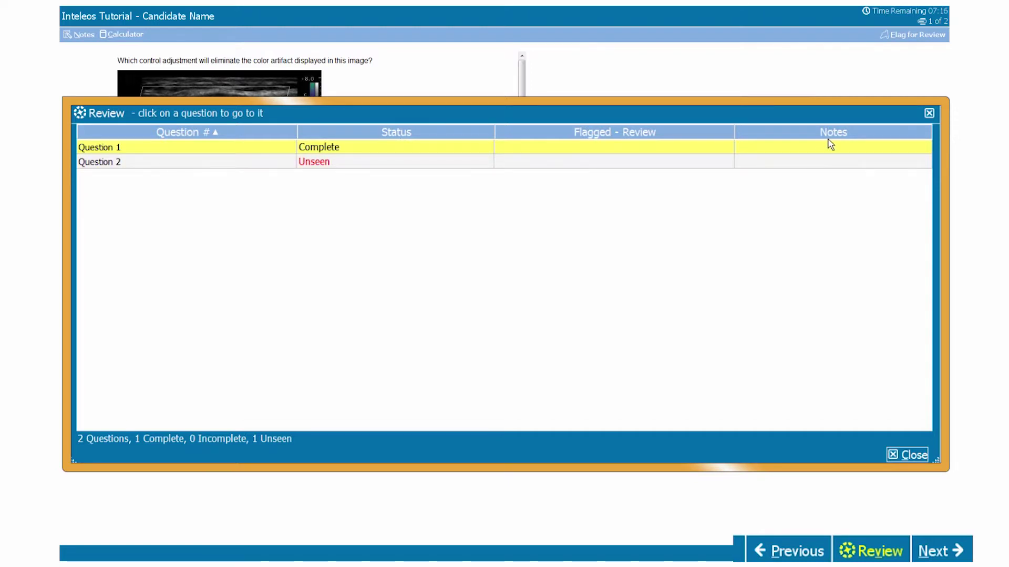
left_click(908, 455)
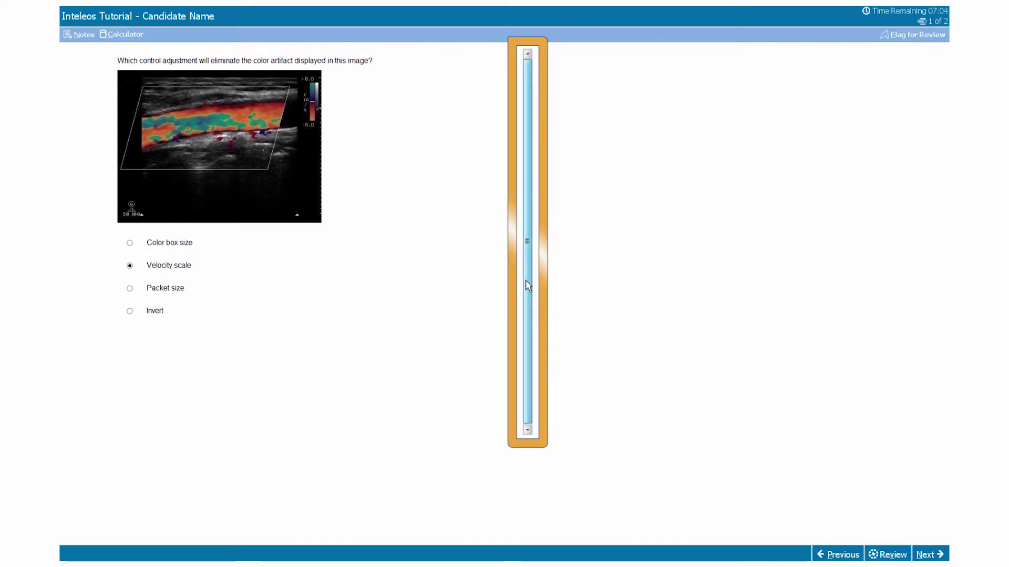
On question 2, pause and resume the ultrasound clip, exit full screen, and answer Liver
left_click(929, 556)
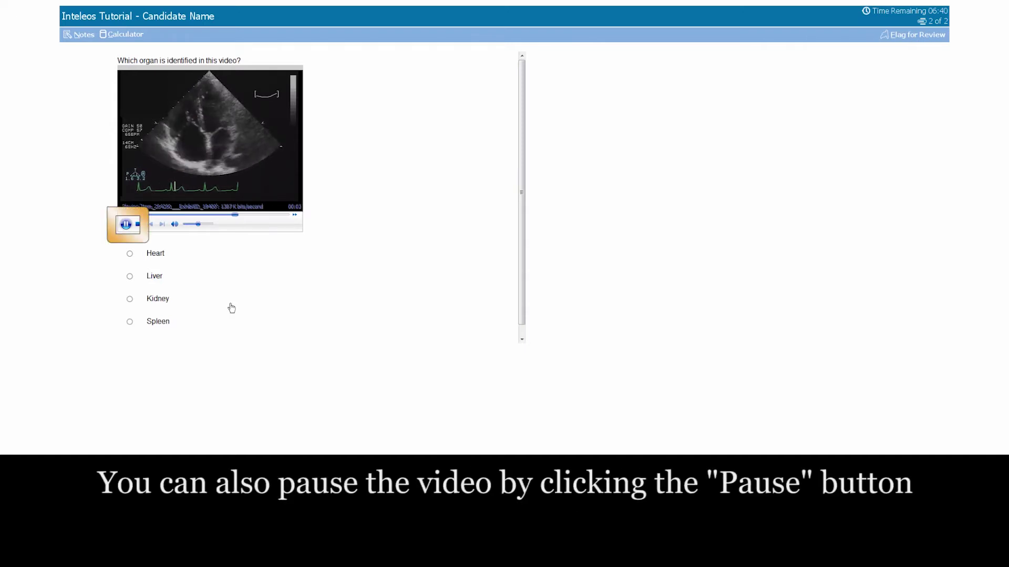
left_click(126, 226)
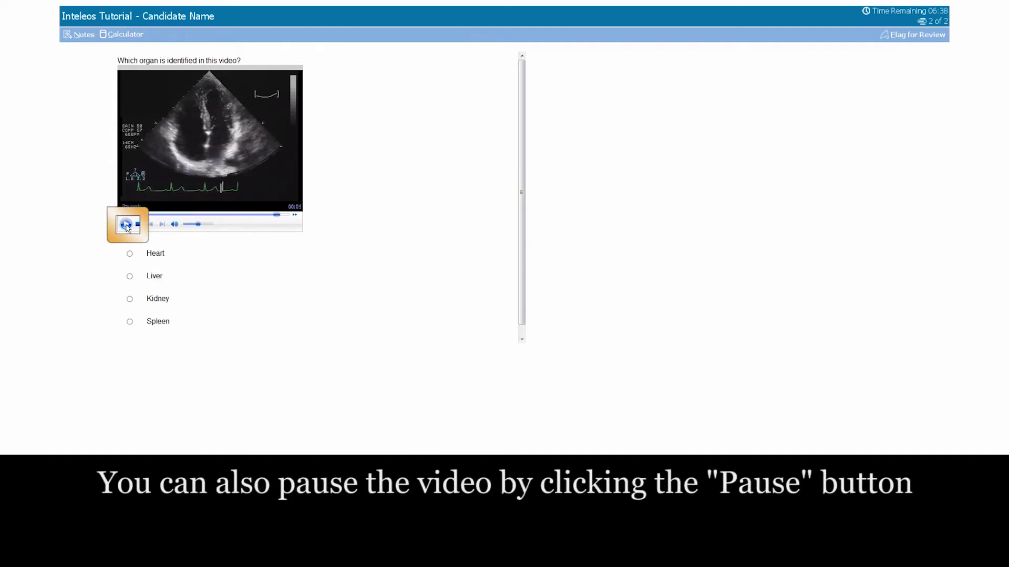
left_click(126, 226)
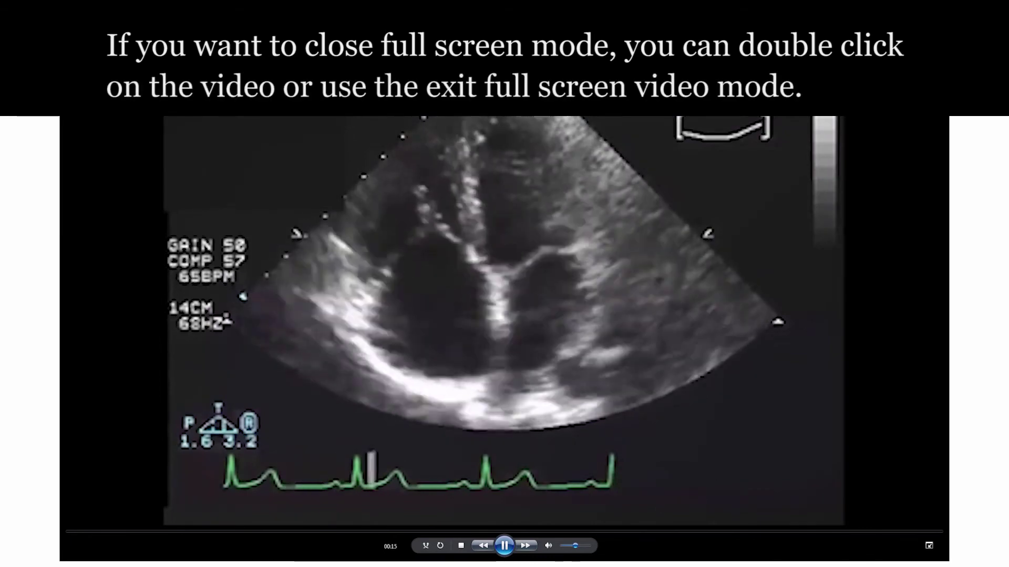
left_click(911, 531)
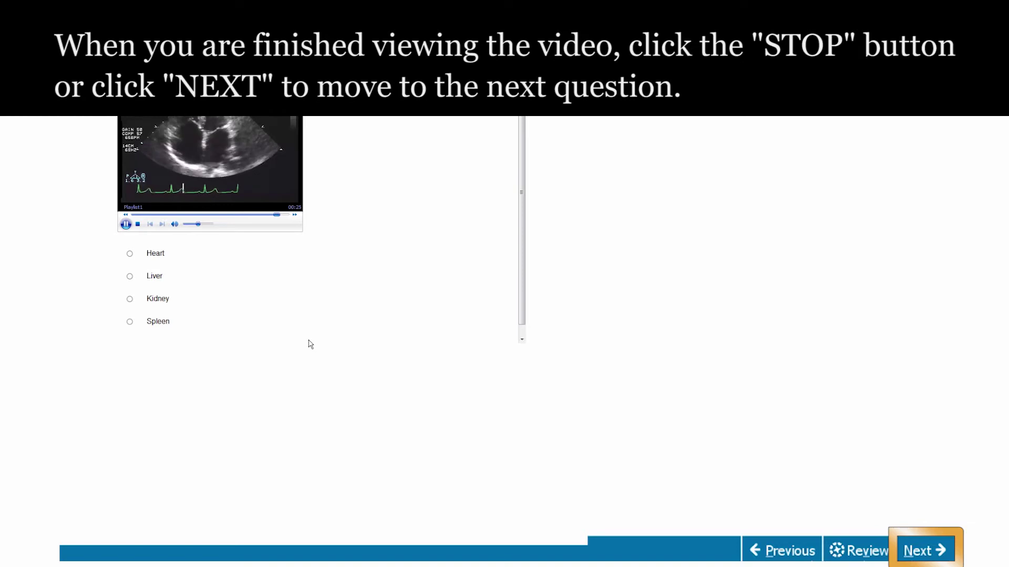
left_click(179, 278)
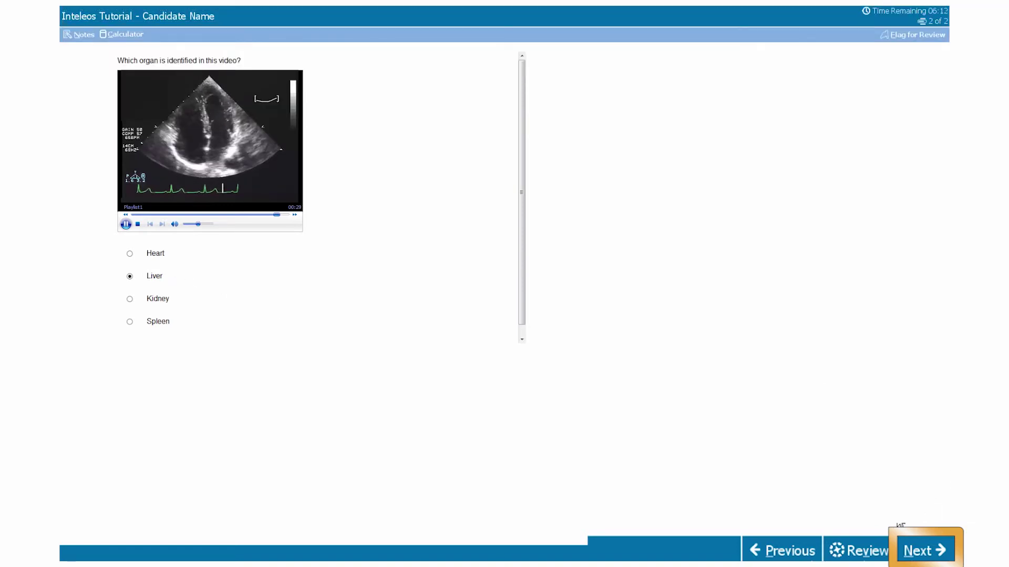
Reach Examination Review, flag and visit Question 2, then return to the review summary
left_click(920, 556)
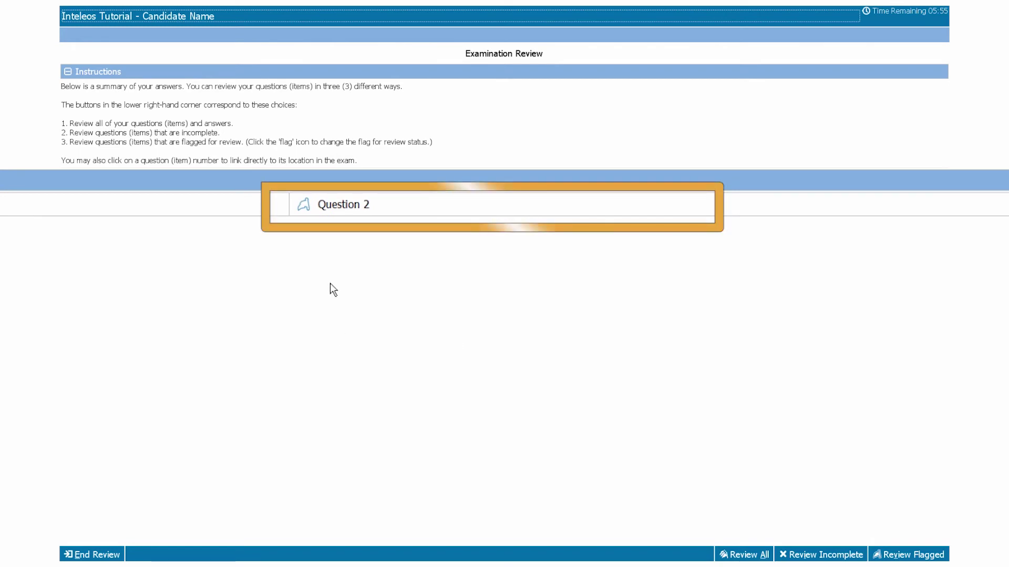
left_click(305, 205)
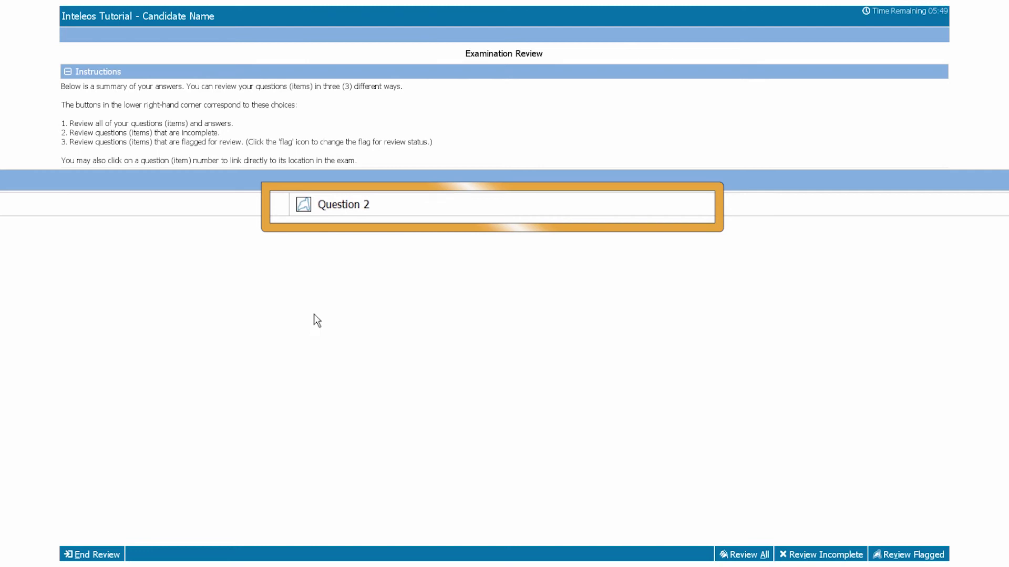
left_click(338, 204)
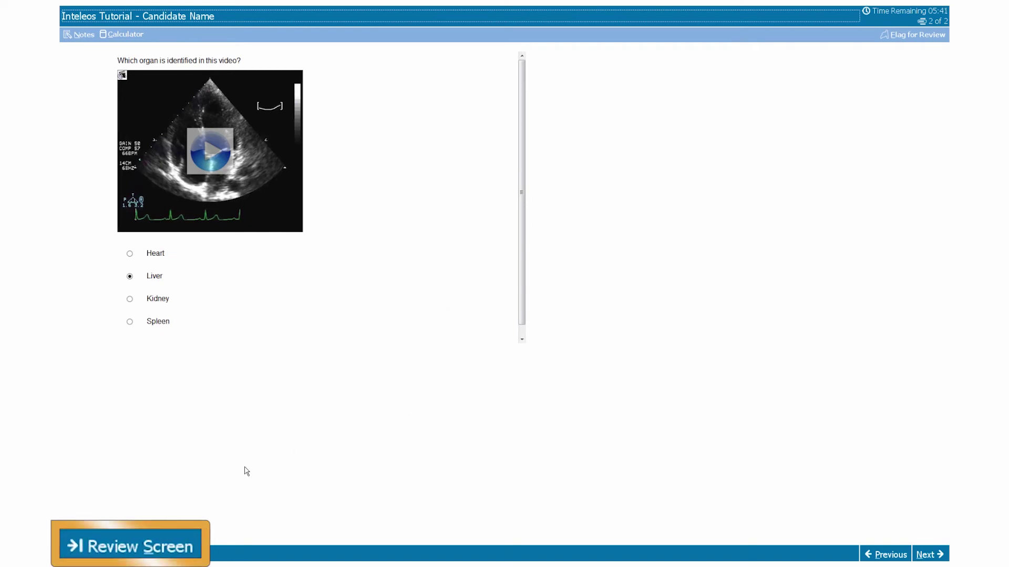
left_click(179, 551)
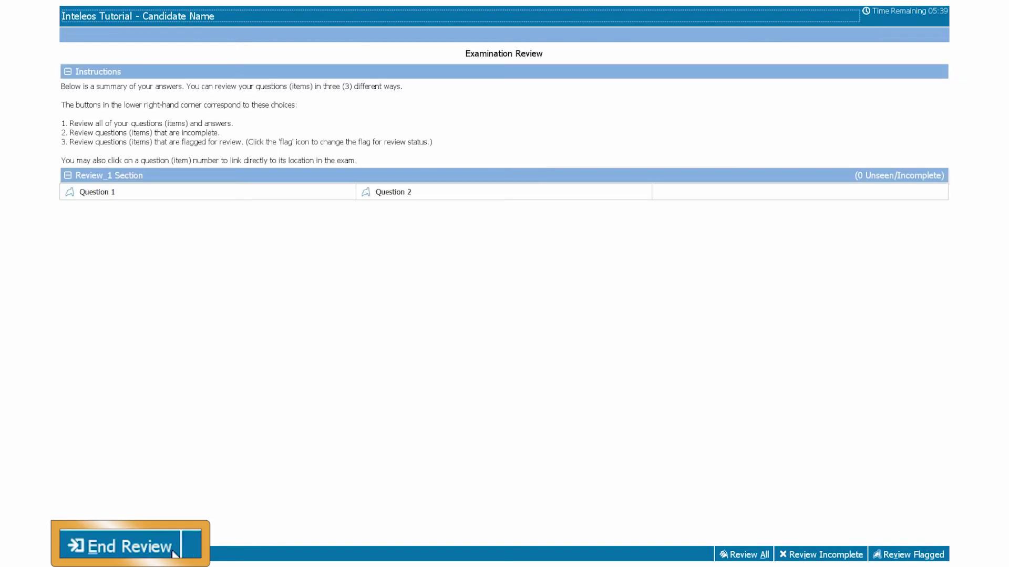
End the review, answering Yes to both confirmation prompts
left_click(142, 552)
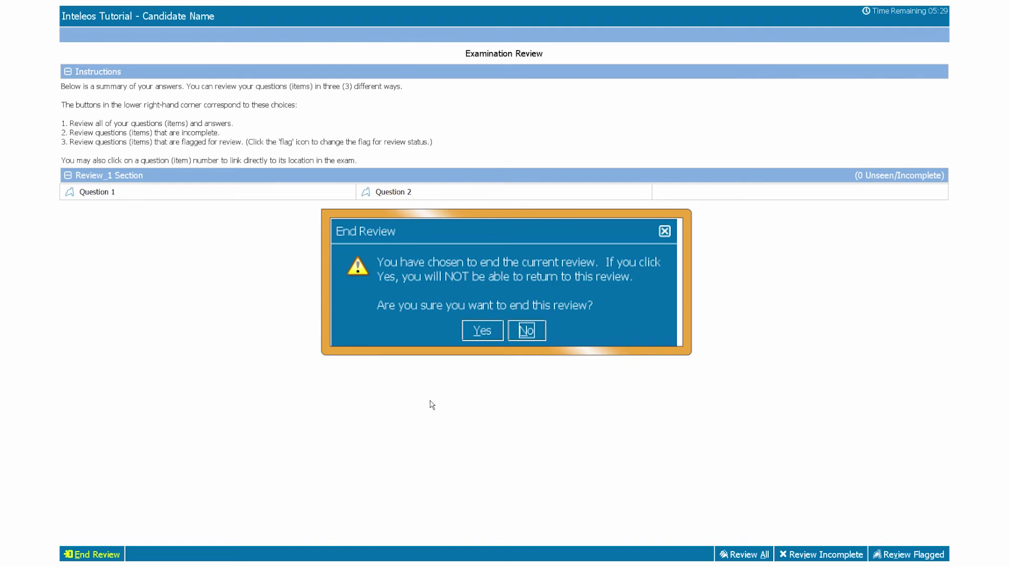
left_click(481, 323)
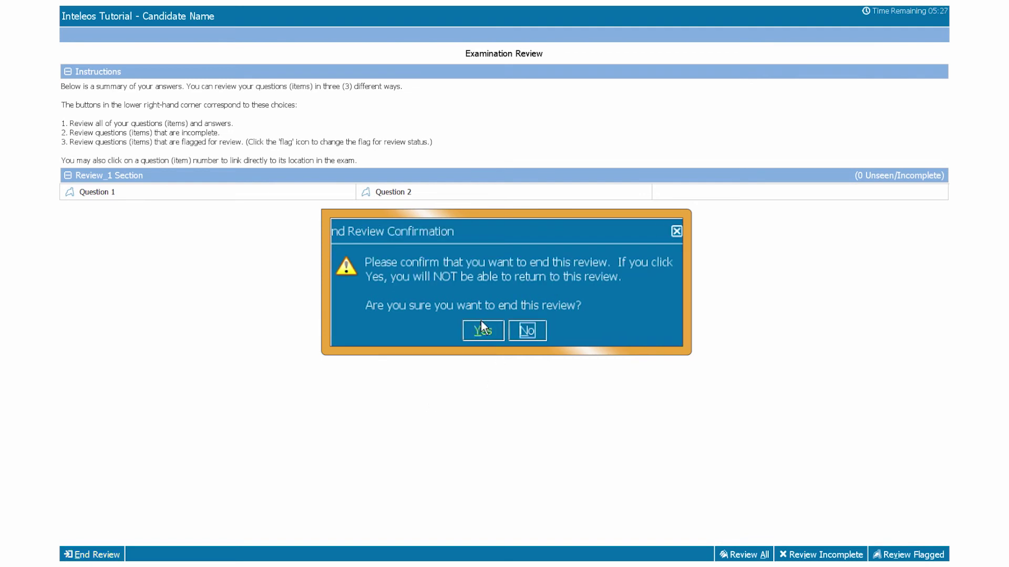
left_click(481, 329)
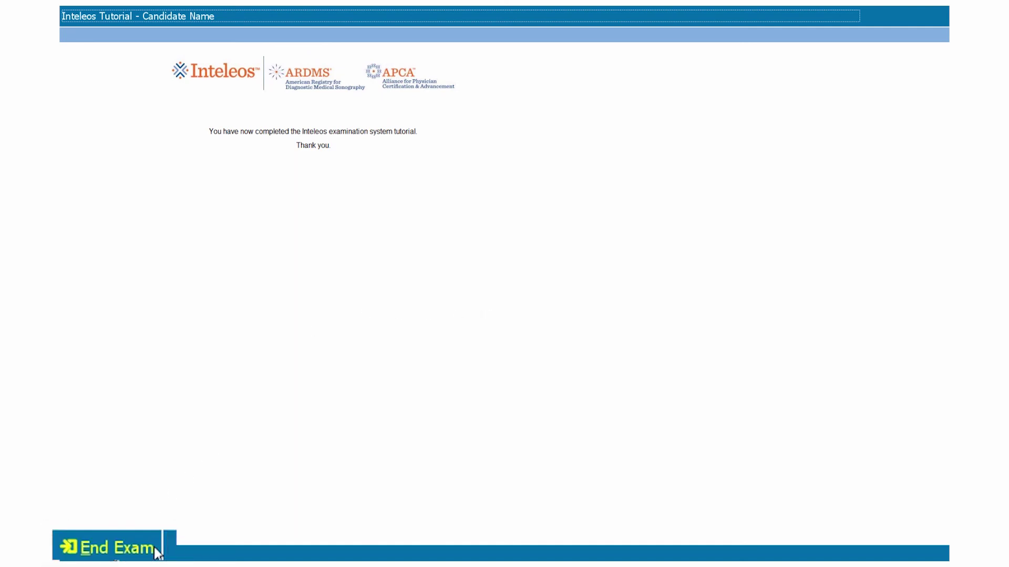
End the tutorial exam and confirm Yes in the End Exam dialog
left_click(157, 552)
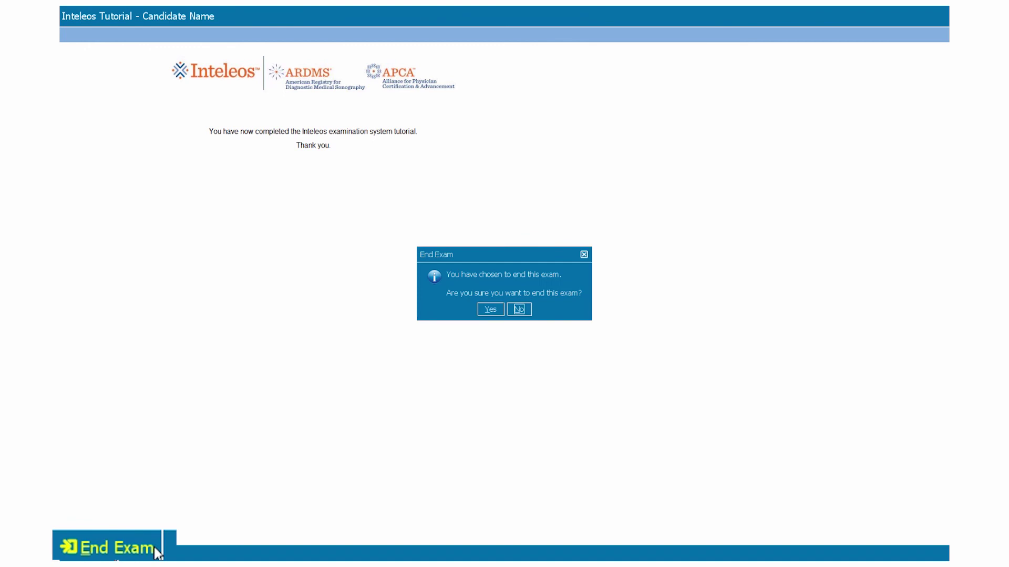
left_click(484, 324)
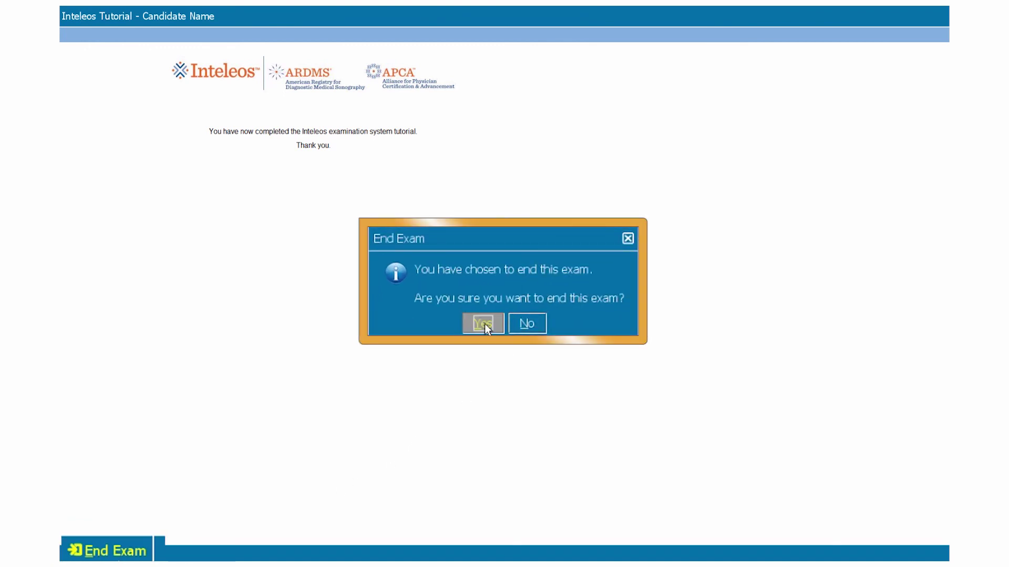